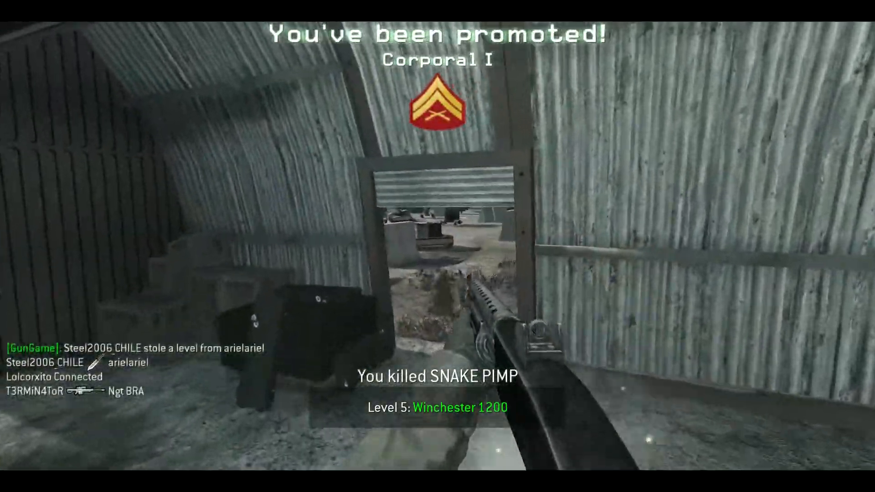
click(438, 232)
key(w)
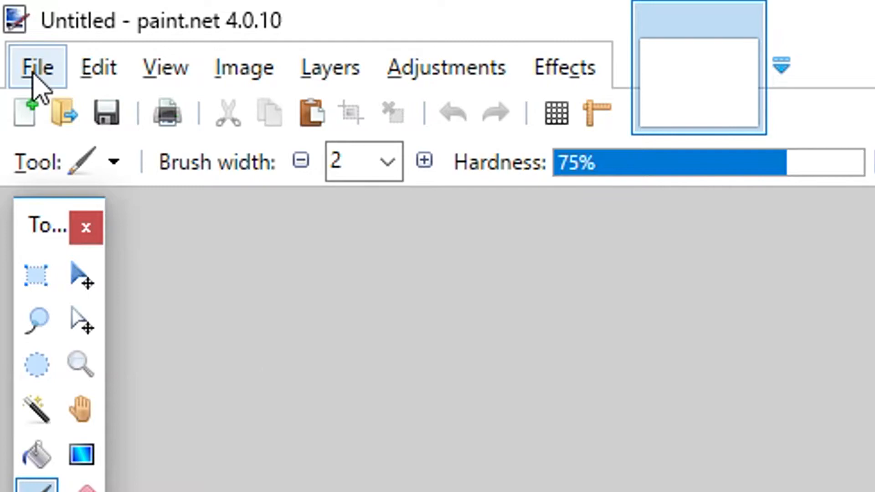
Step: Create a new blank image 1280 pixels wide and 720 pixels high
click(34, 73)
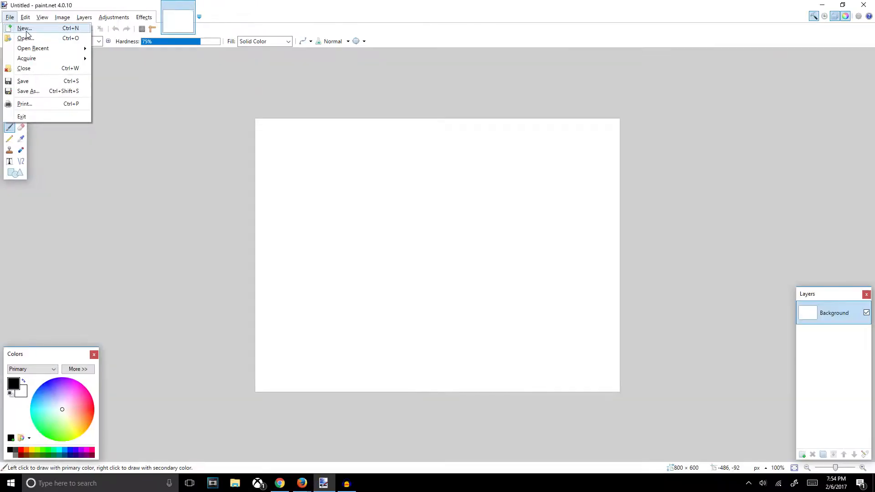
click(101, 117)
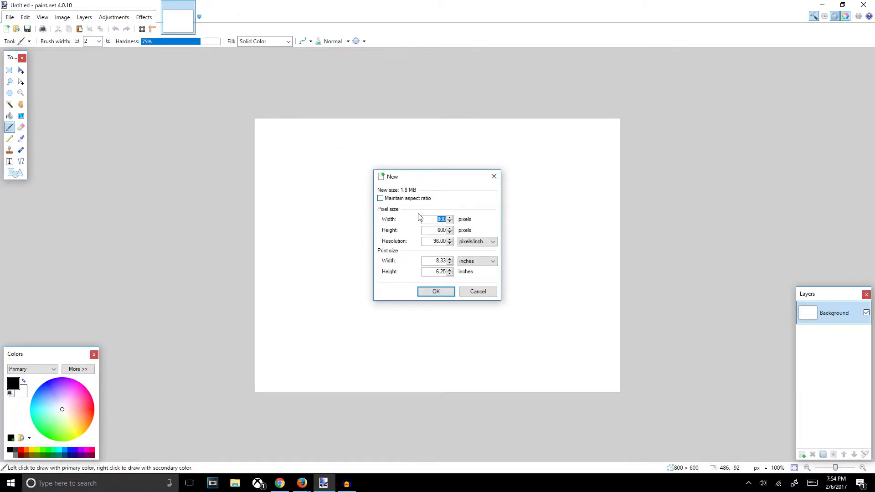
text(1280)
key(Tab)
text(7)
key(Return)
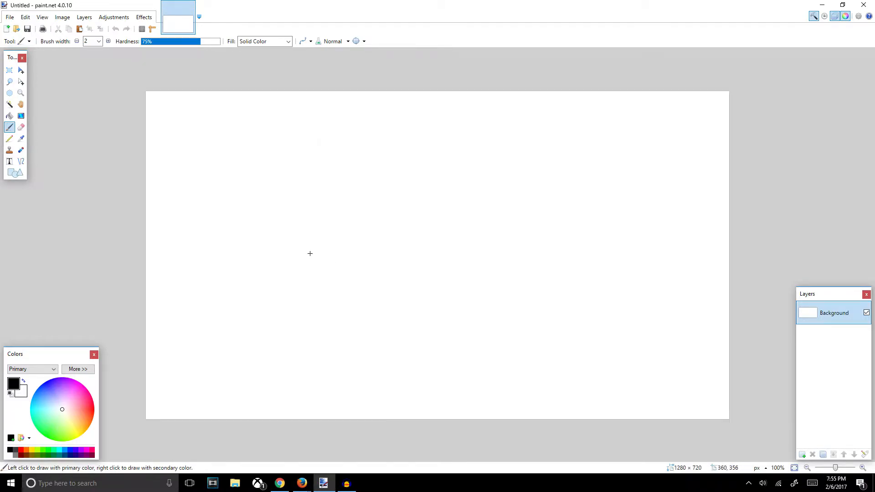
scroll(449, 269, down, 3)
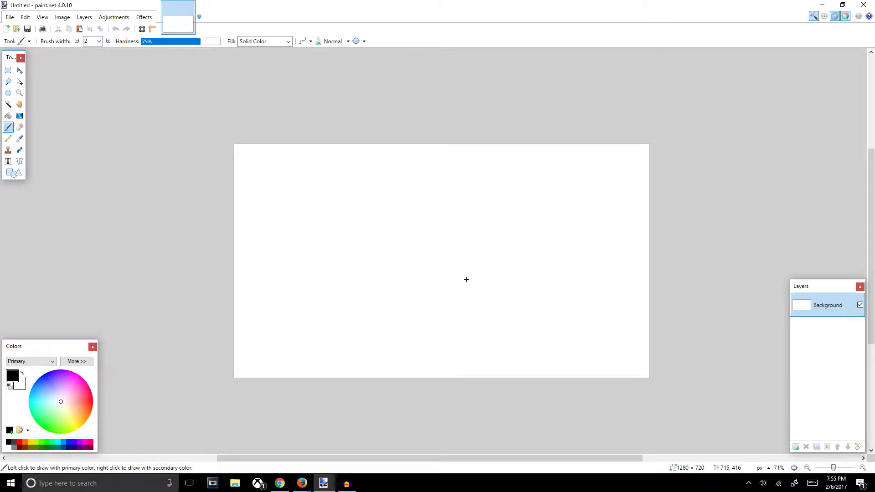
Step: Paste the copied Audacity screenshot with the canvas size kept, scale it down to fill the canvas, and deselect it
key(alt+Tab)
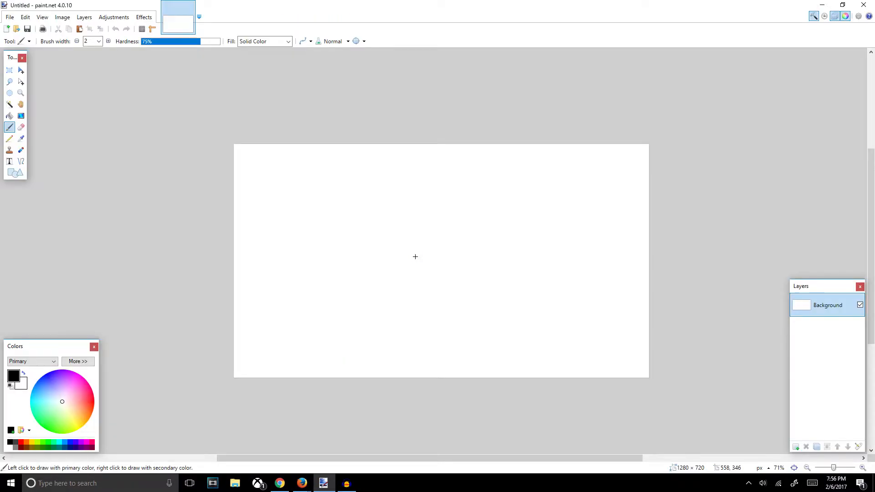
key(ctrl+v)
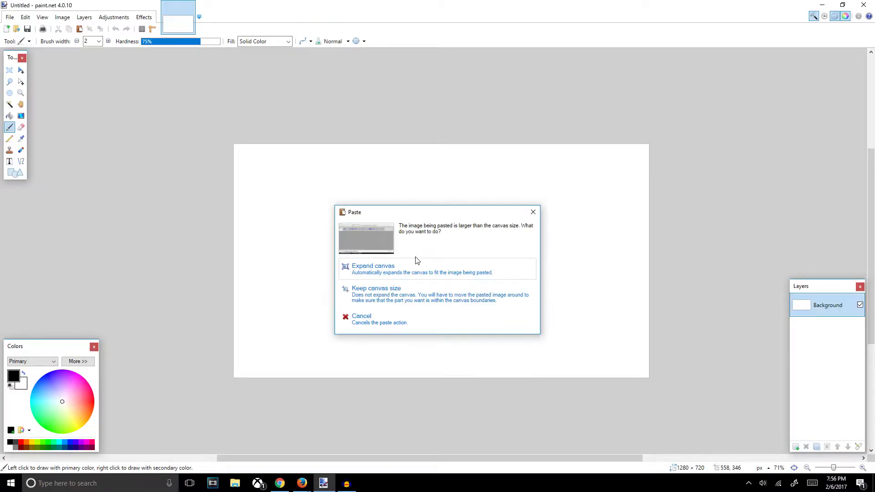
click(390, 289)
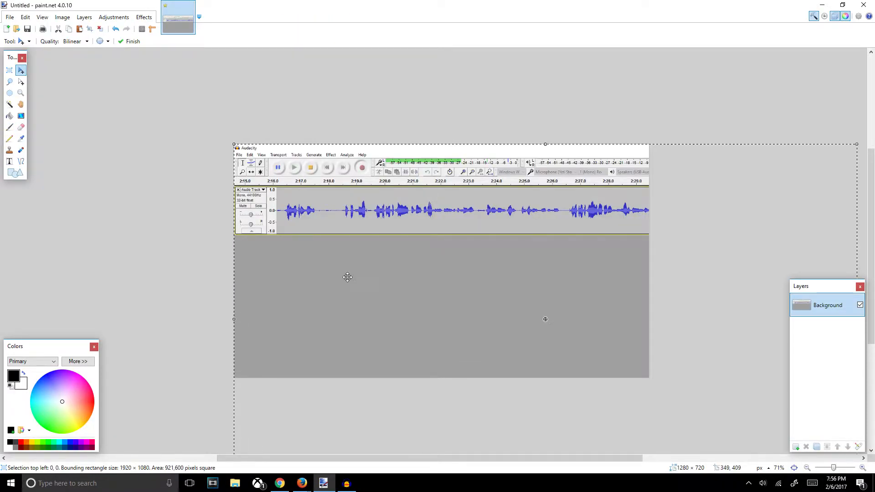
scroll(348, 277, down, 1)
ctrl+scroll(347, 277, down, 5)
drag(531, 336, 459, 297)
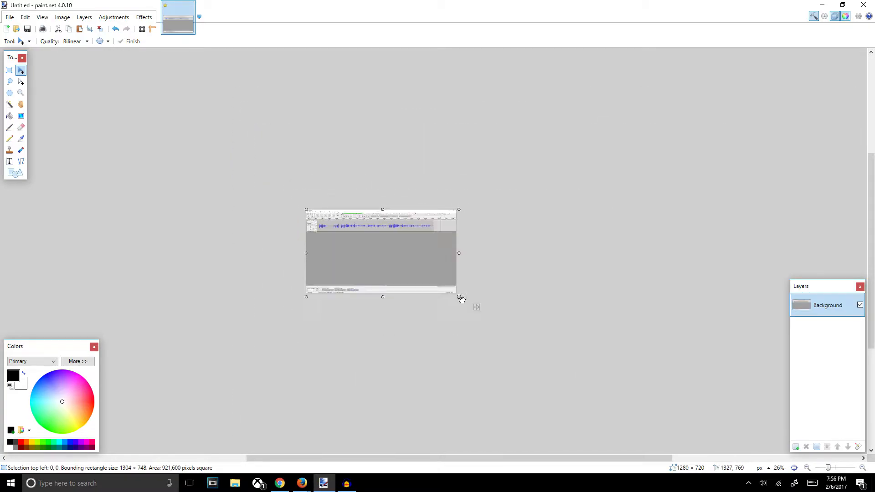
ctrl+scroll(338, 297, up, 5)
key(ctrl+d)
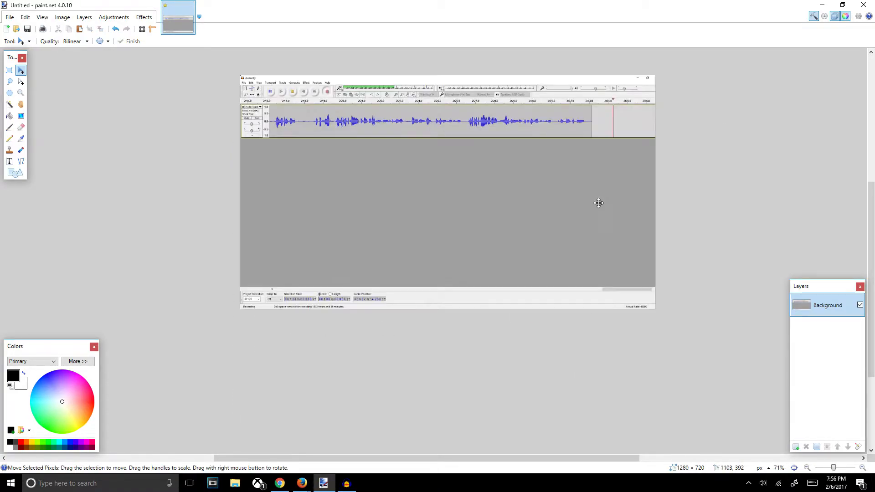
scroll(645, 231, up, 3)
scroll(651, 232, down, 1)
scroll(657, 234, down, 2)
scroll(657, 235, up, 1)
scroll(657, 235, down, 1)
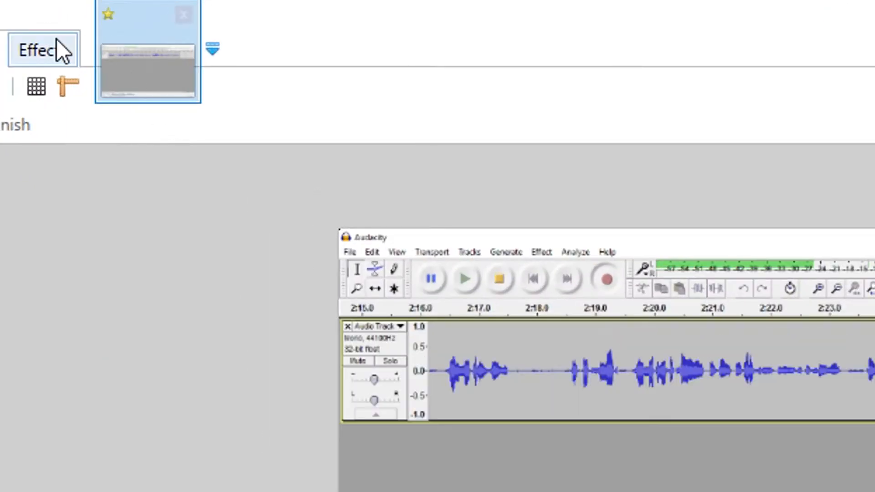
Step: Apply an Average Blur with a radius of 10 to the pasted Audacity screenshot
click(48, 50)
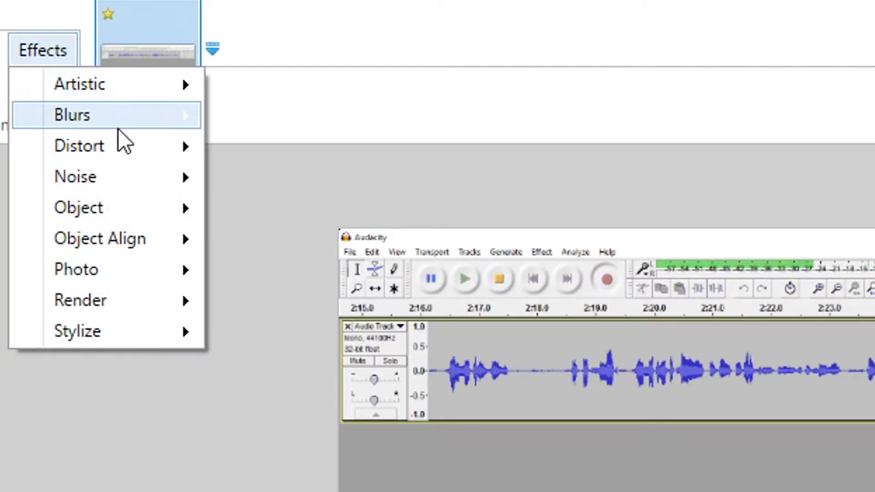
mouse_move(114, 119)
click(314, 121)
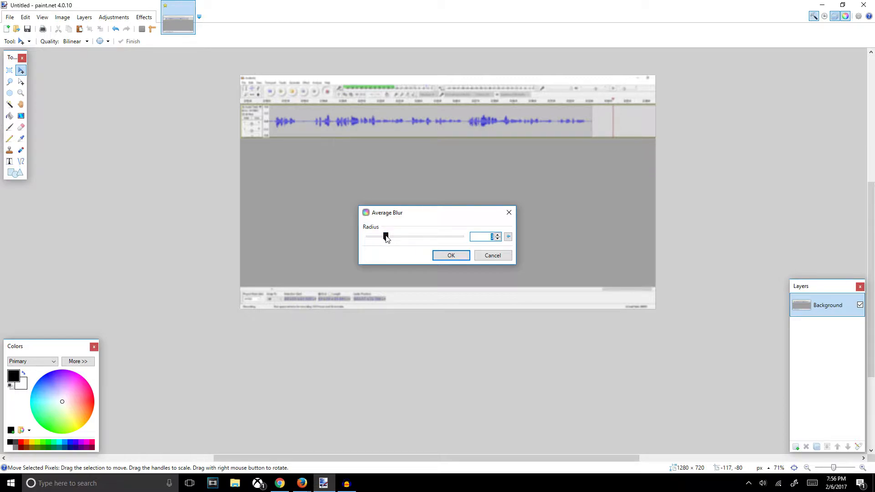
drag(386, 238, 428, 242)
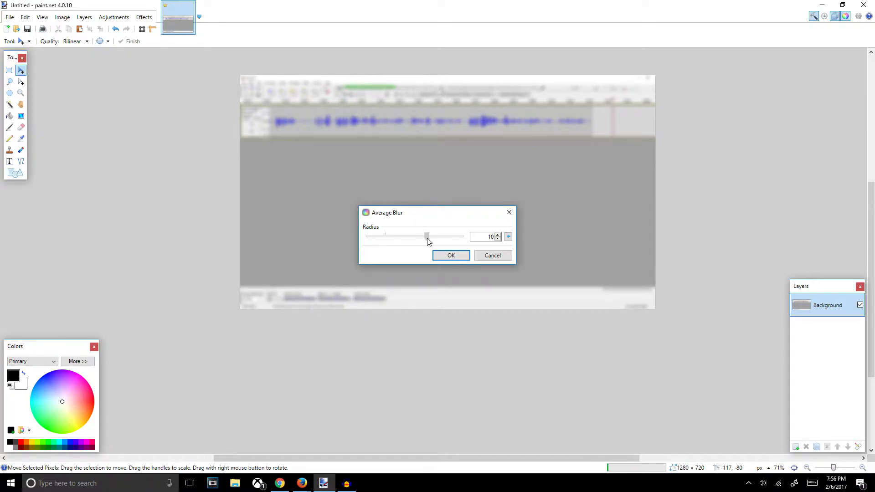
click(461, 256)
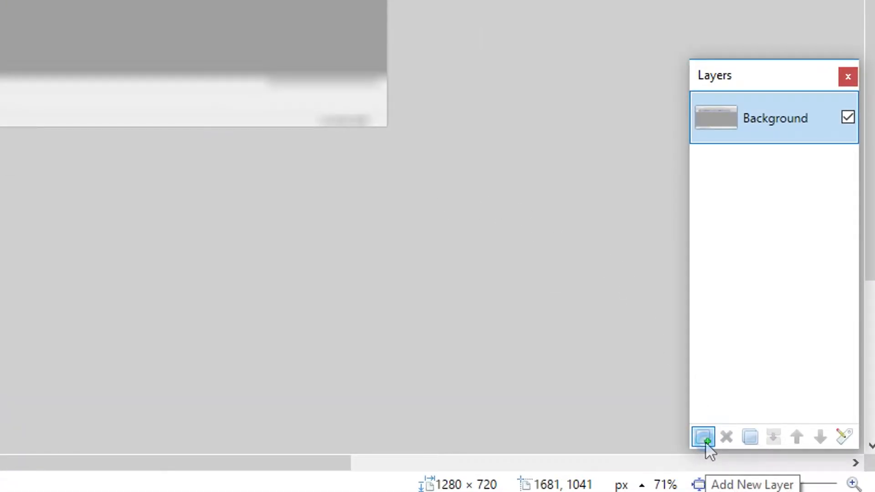
Step: Add a new layer above the background and start a text on it in the GROBOLD font at size 108
click(705, 439)
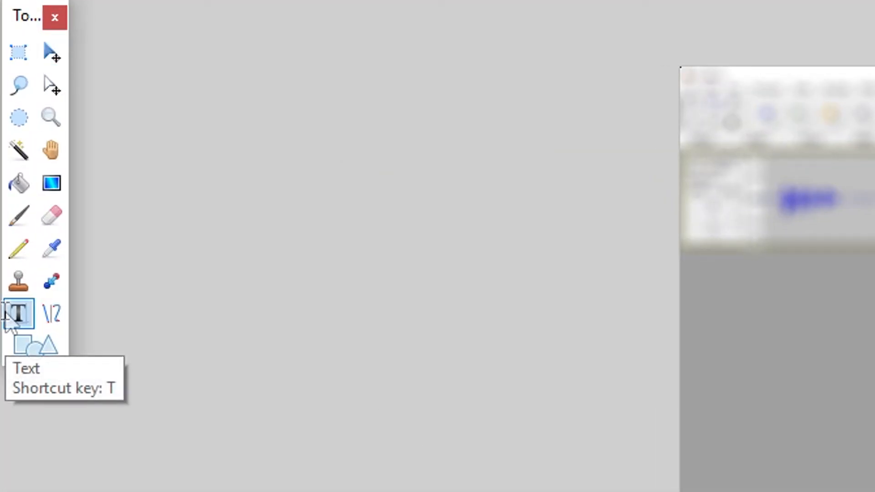
click(5, 162)
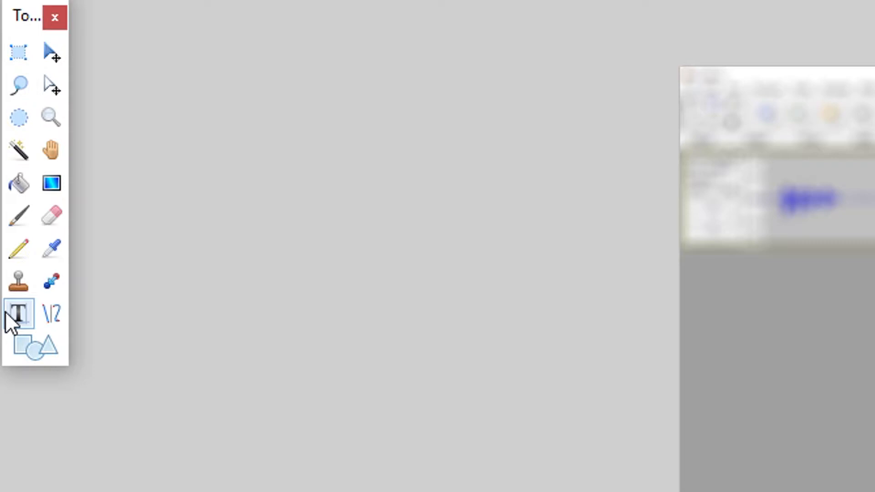
click(20, 316)
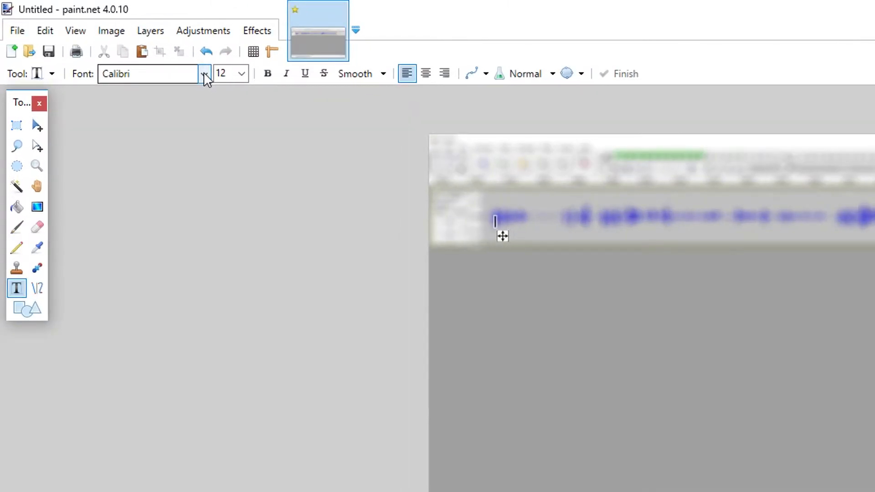
click(114, 41)
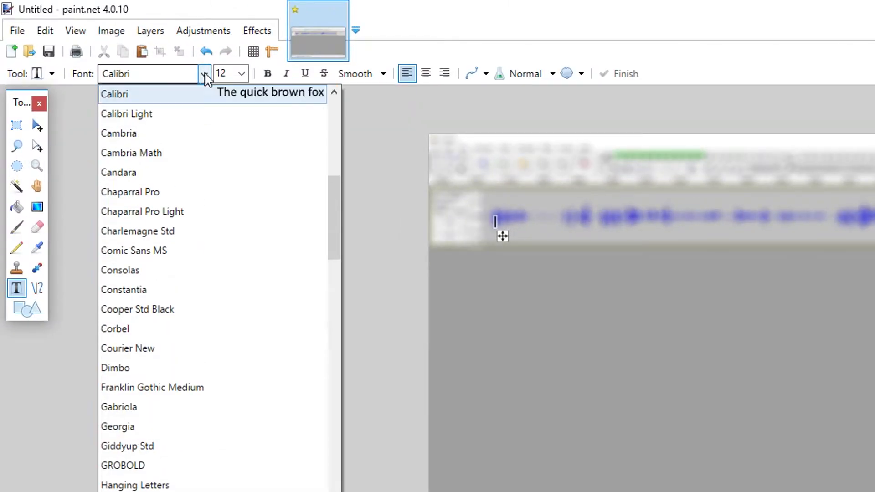
click(197, 464)
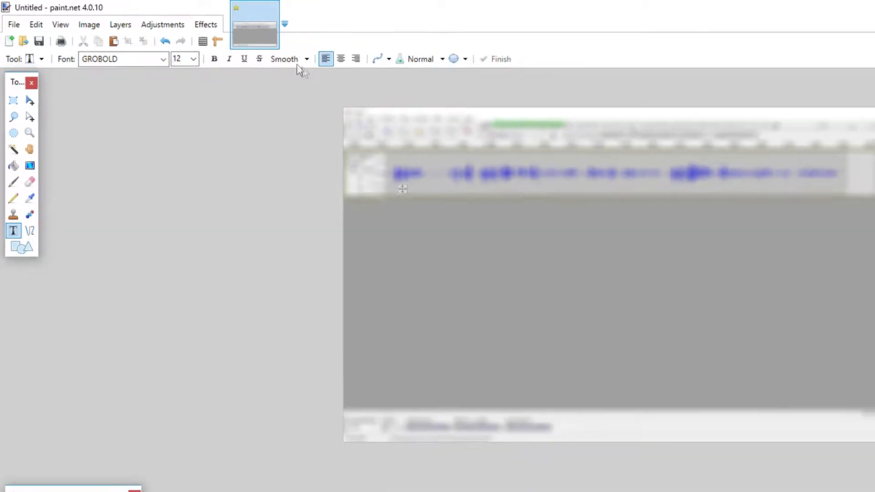
click(242, 74)
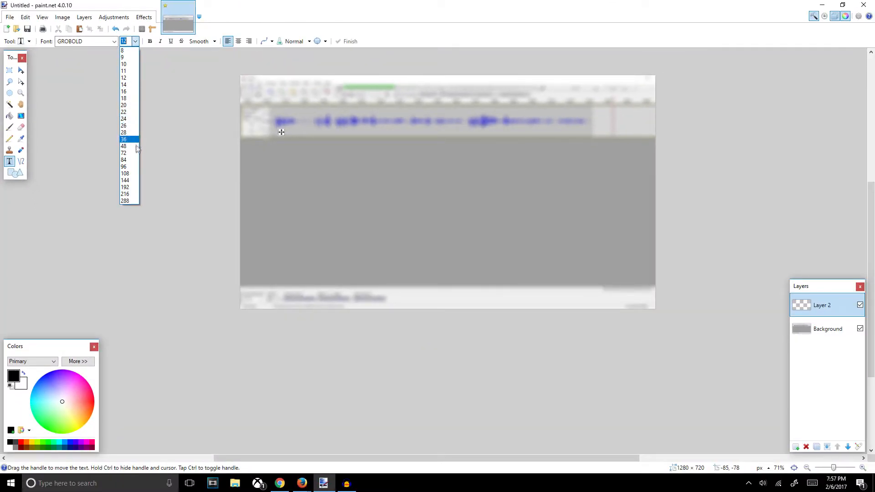
click(136, 174)
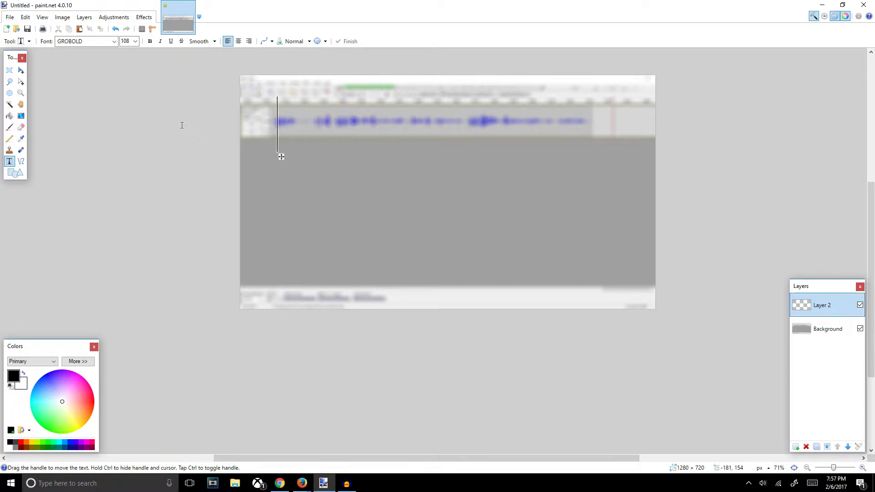
Step: Write the title "Audacity Tutorial" on two lines, indenting the second line so it sits centred under the first
text(Audacity)
key(Return)
text(Tutorial)
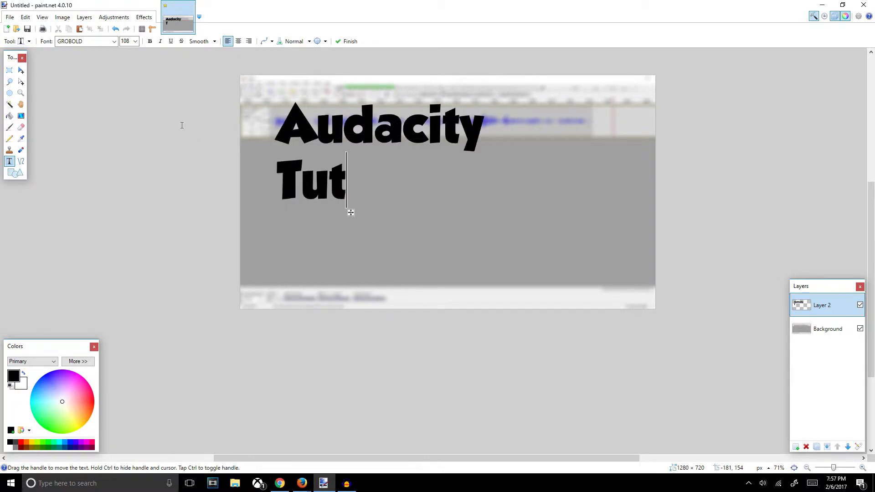
click(283, 179)
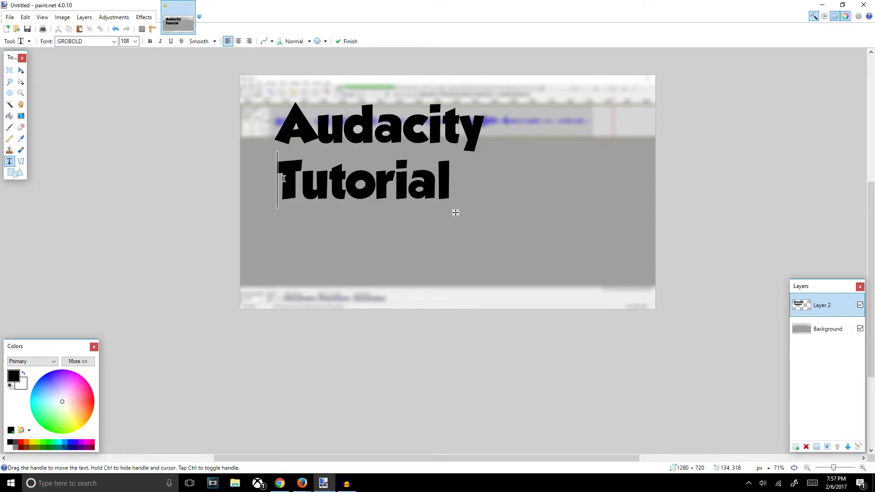
click(498, 182)
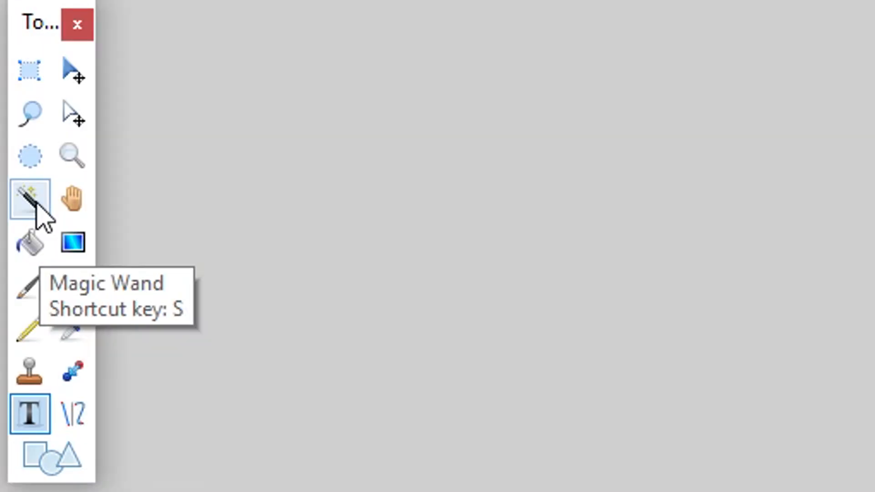
Step: Select the title lettering with the Magic Wand and set light blue as primary and dark blue as secondary color
click(36, 206)
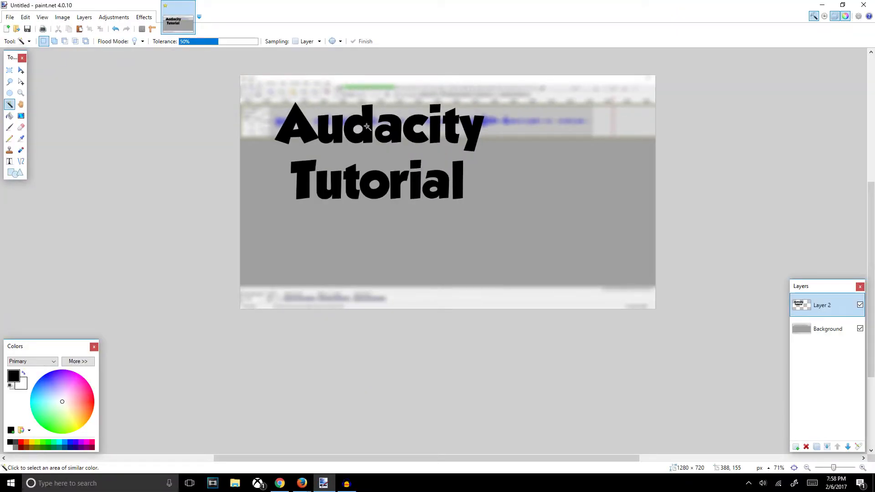
click(367, 126)
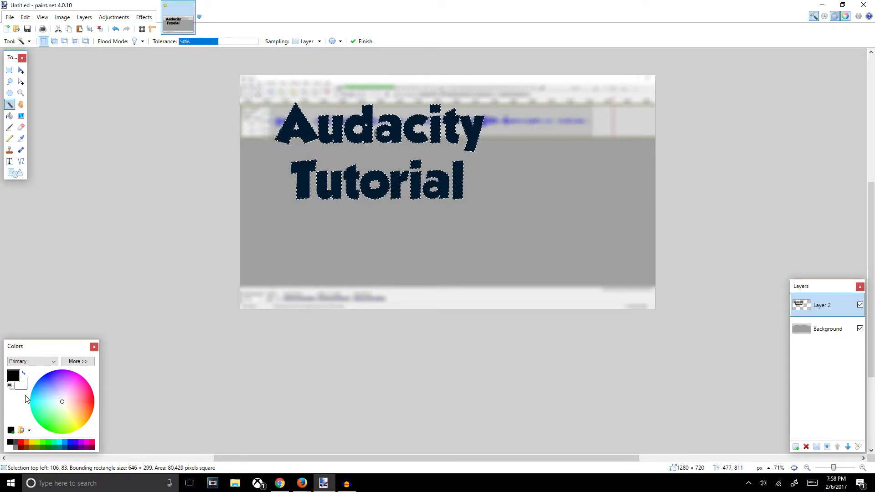
click(42, 378)
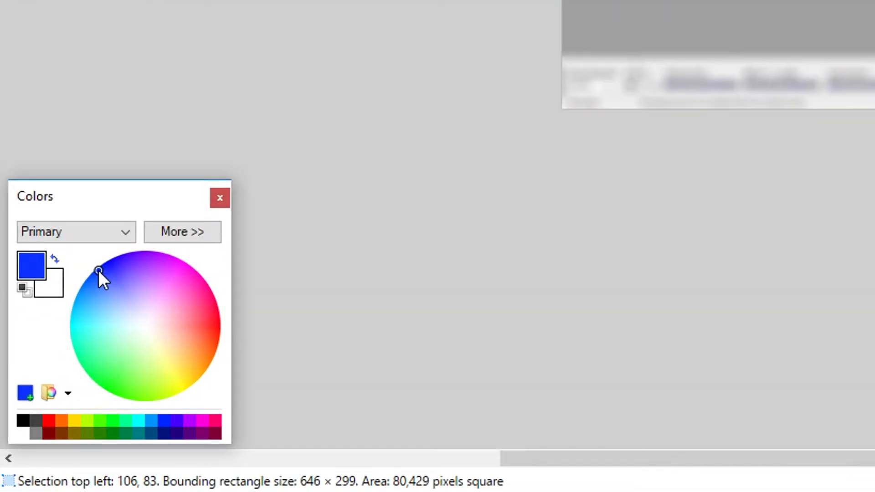
click(59, 259)
drag(101, 300, 85, 304)
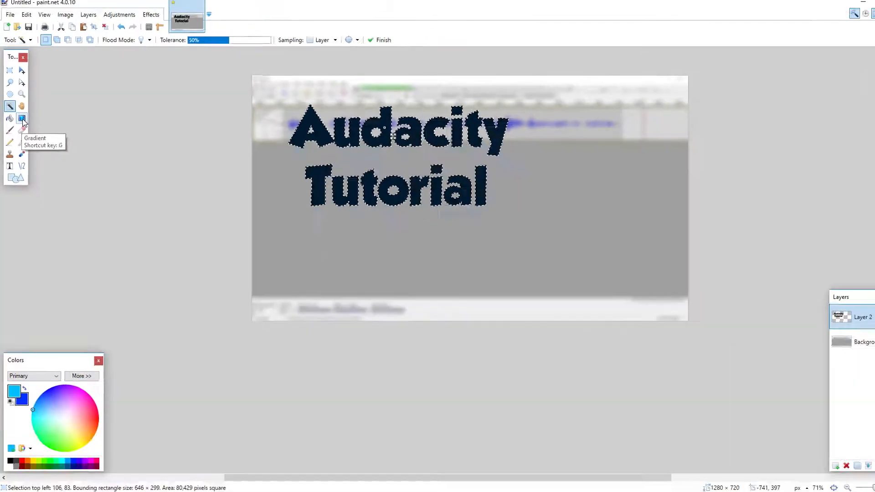
Step: Fill the selected lettering with a vertical Linear (Reflected) gradient in the two blues, and deselect it
click(71, 246)
drag(386, 160, 379, 123)
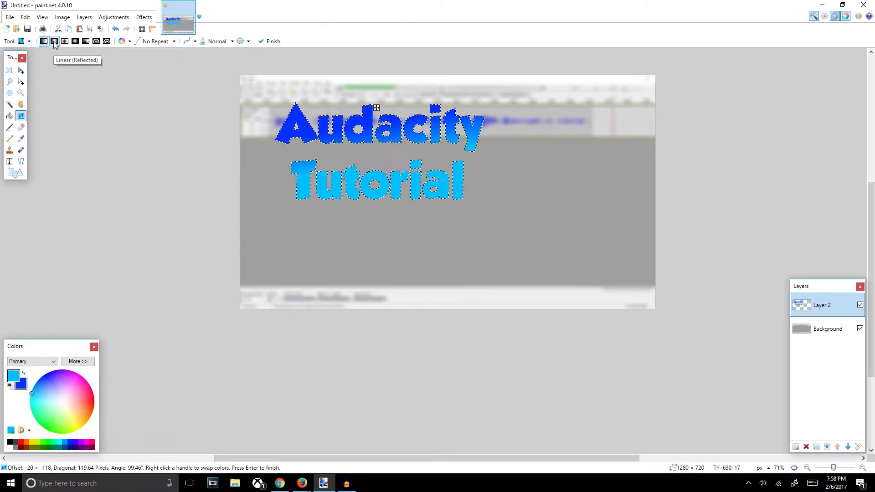
click(230, 178)
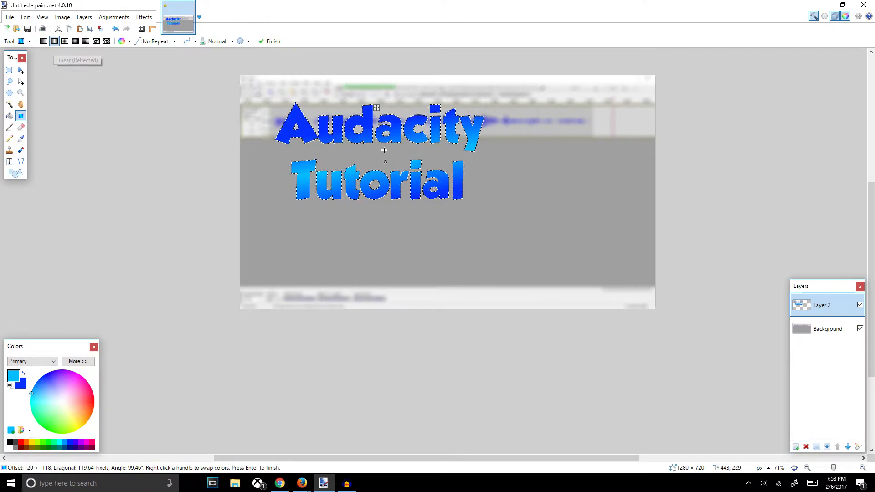
drag(390, 168, 378, 96)
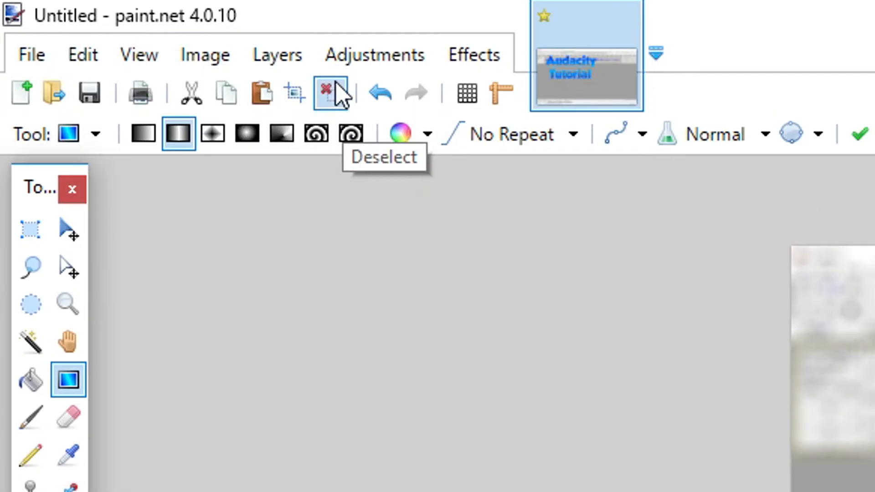
click(100, 28)
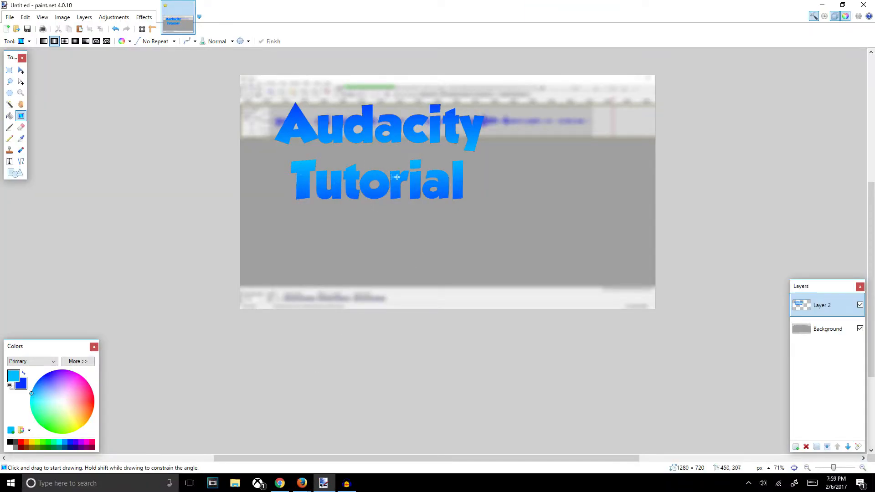
Step: Apply a black Drop Shadow to the title layer with zero offsets, widening radius 14, blur radius 3 and opacity 255
click(145, 18)
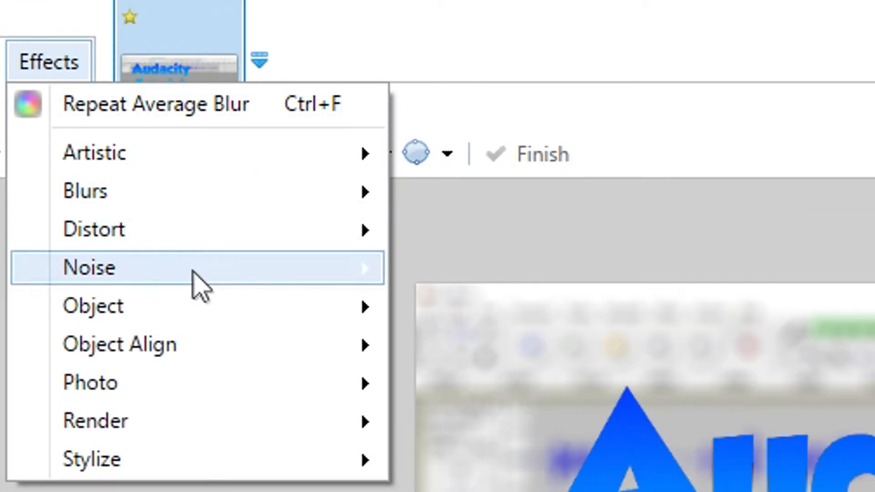
mouse_move(360, 313)
click(526, 314)
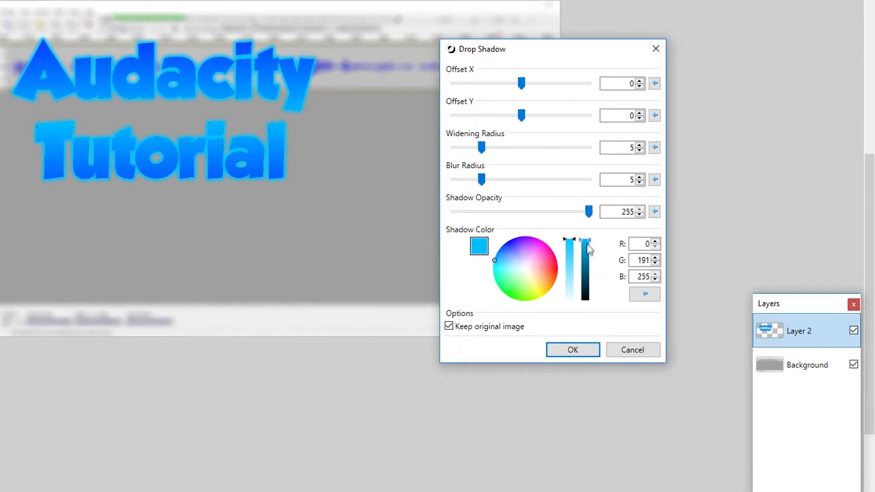
drag(644, 244, 649, 299)
drag(482, 148, 462, 152)
drag(481, 154, 493, 149)
mouse_move(482, 180)
mouse_down()
mouse_move(558, 180)
mouse_move(436, 181)
mouse_move(472, 181)
mouse_up()
drag(493, 147, 535, 153)
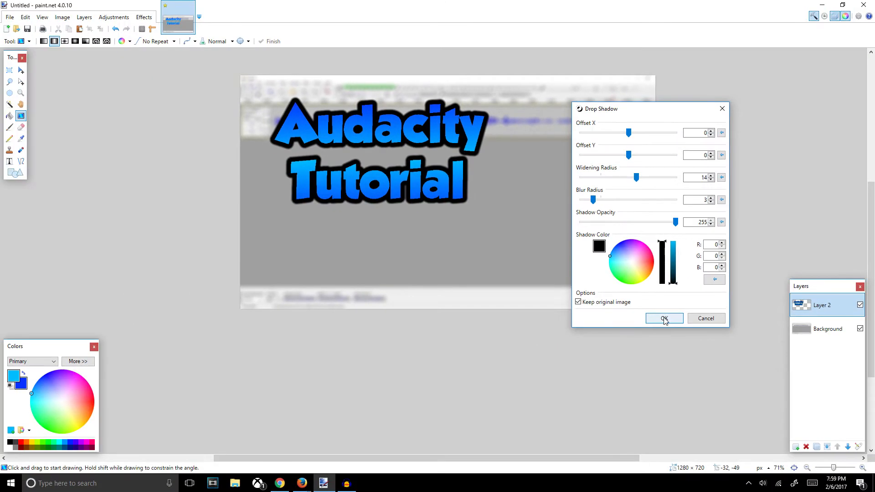
click(573, 351)
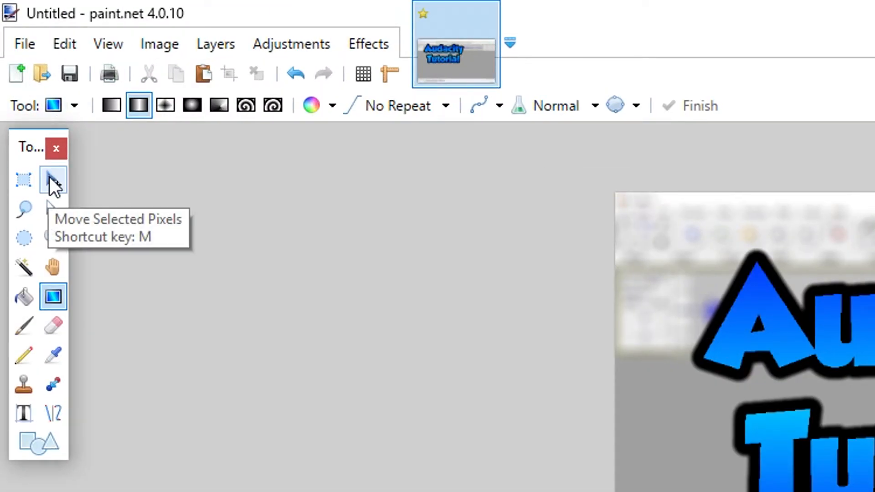
Step: Enlarge the title layer's pixels to about 1684 × 923 px, centre the lettering on the canvas, and deselect
click(51, 180)
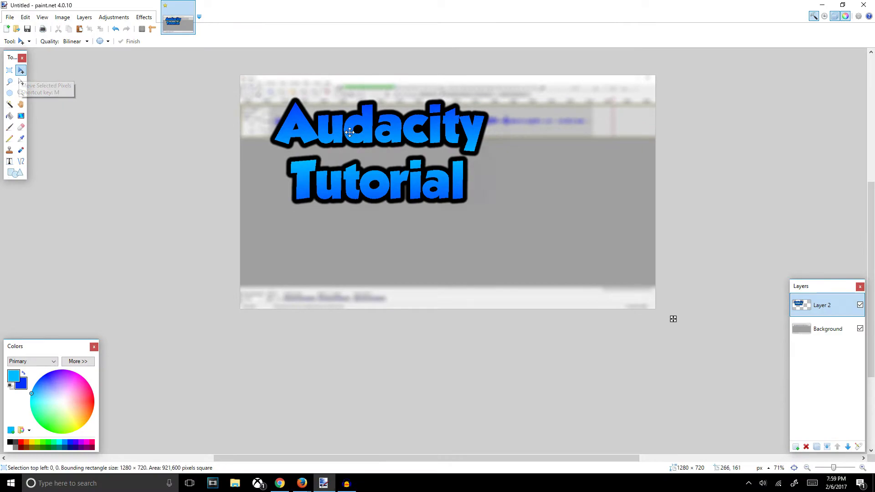
drag(672, 316, 730, 334)
drag(387, 146, 411, 171)
scroll(410, 171, down, 3)
drag(350, 135, 256, 87)
drag(361, 146, 413, 171)
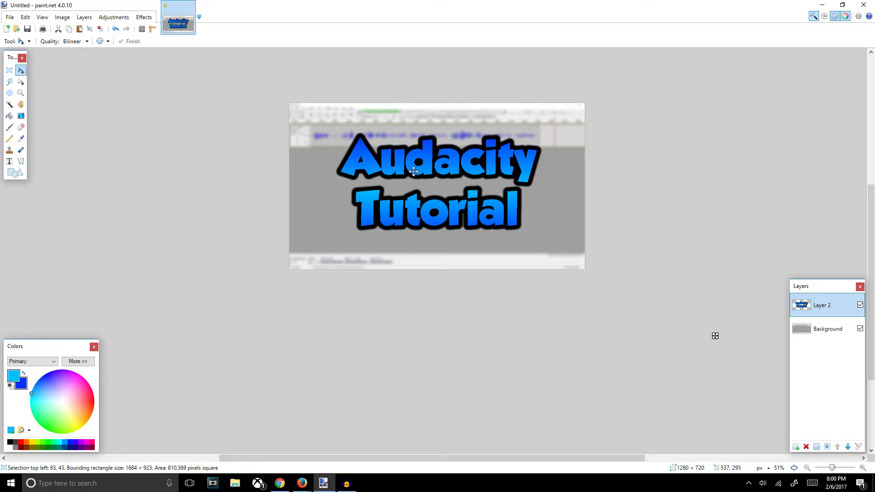
scroll(486, 218, down, 1)
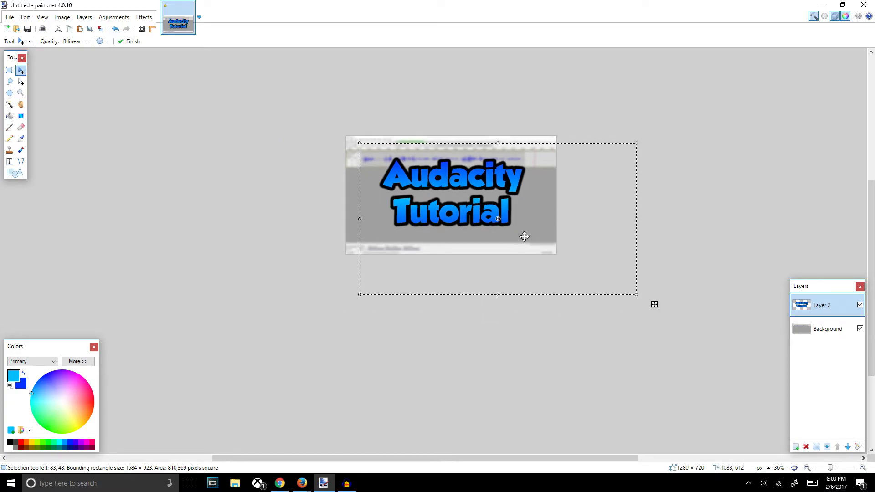
key(ctrl+d)
scroll(680, 248, up, 1)
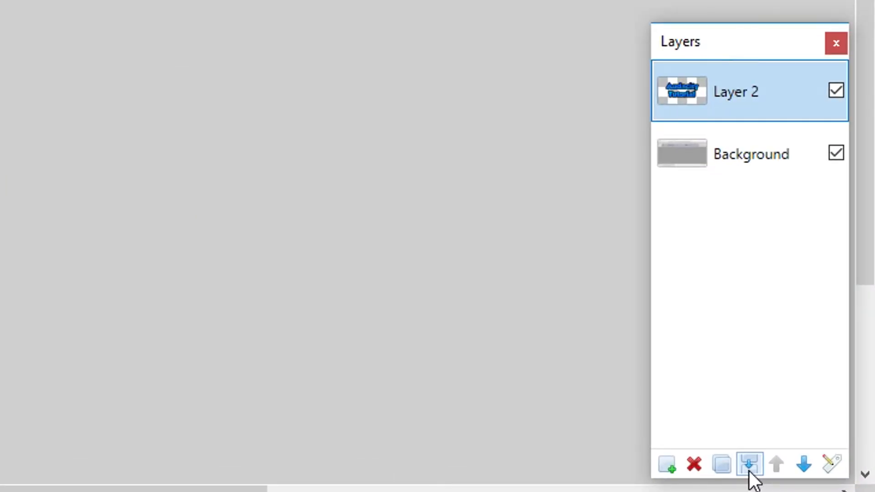
Step: Merge the title layer down and shrink the whole picture inward, leaving a transparent border about 26 px wide on all sides
click(750, 465)
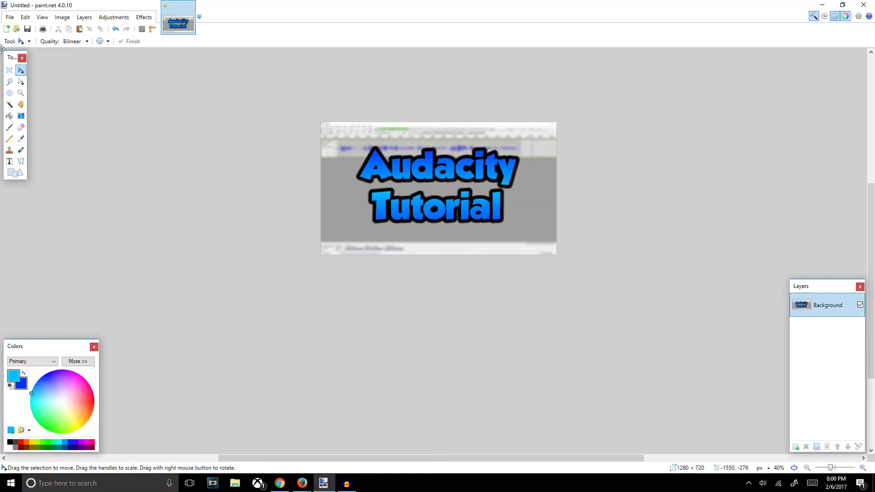
key(ctrl+a)
scroll(595, 293, up, 1)
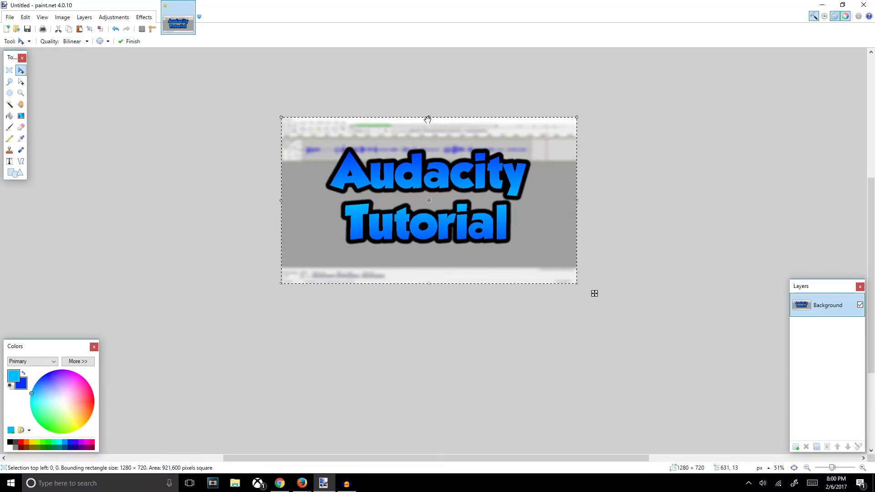
drag(428, 118, 429, 123)
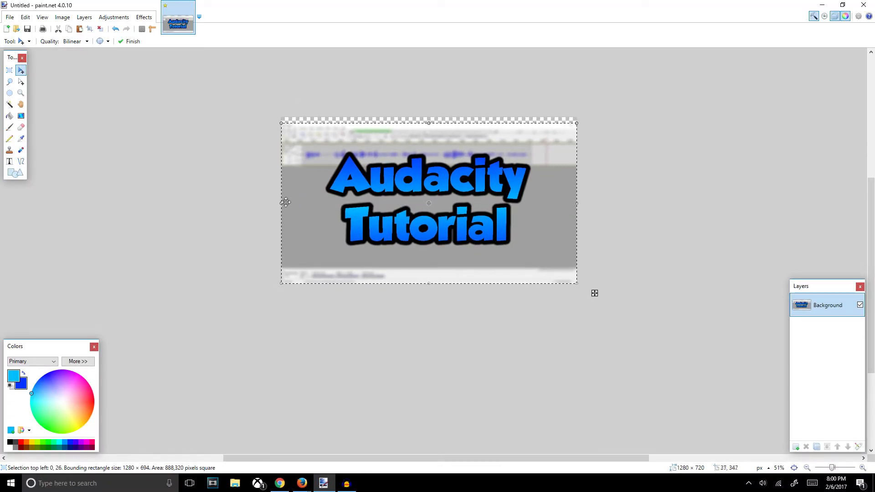
drag(286, 206, 289, 205)
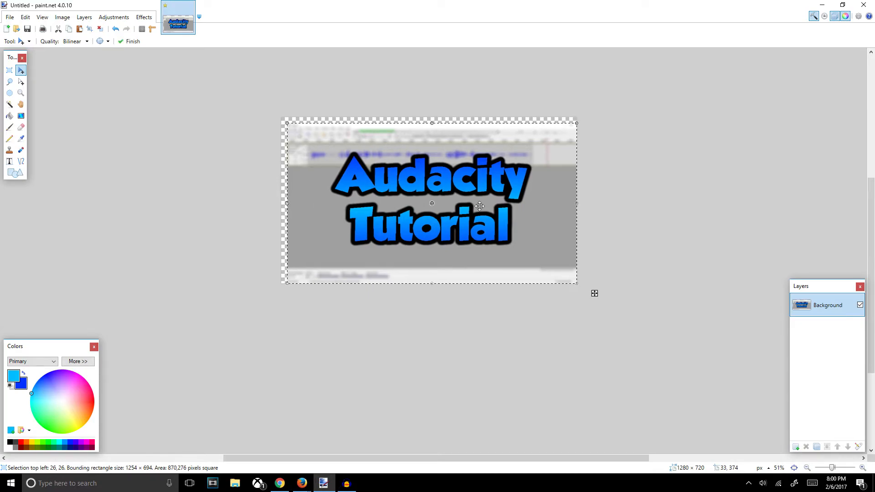
drag(584, 205, 572, 206)
drag(429, 283, 428, 280)
drag(431, 125, 431, 126)
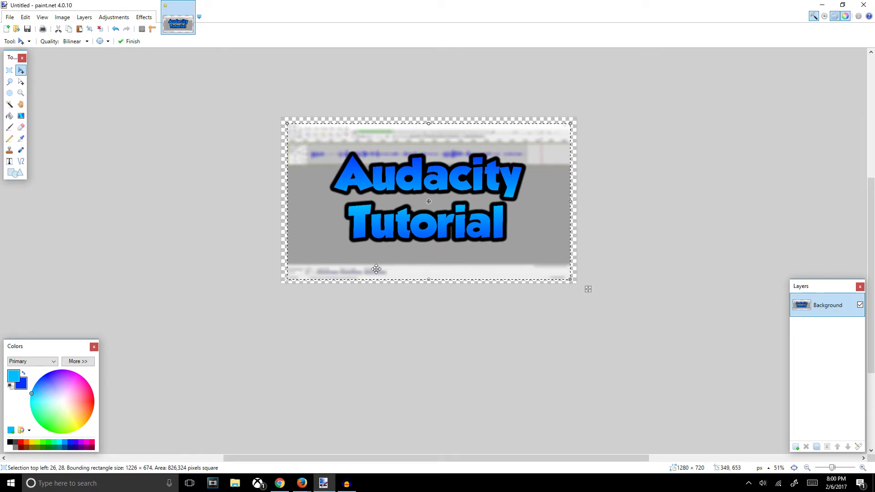
drag(430, 281, 430, 279)
key(ctrl+d)
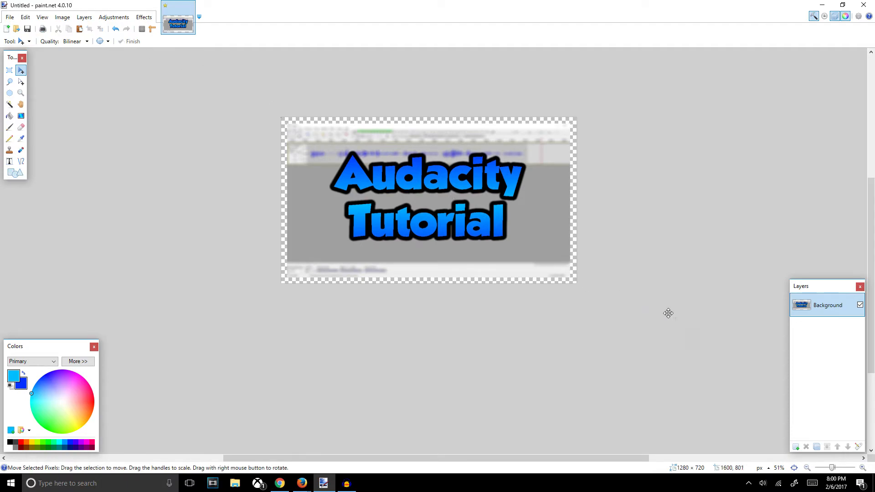
Step: Add a new layer and fill it entirely with black using the Paint Bucket
click(796, 447)
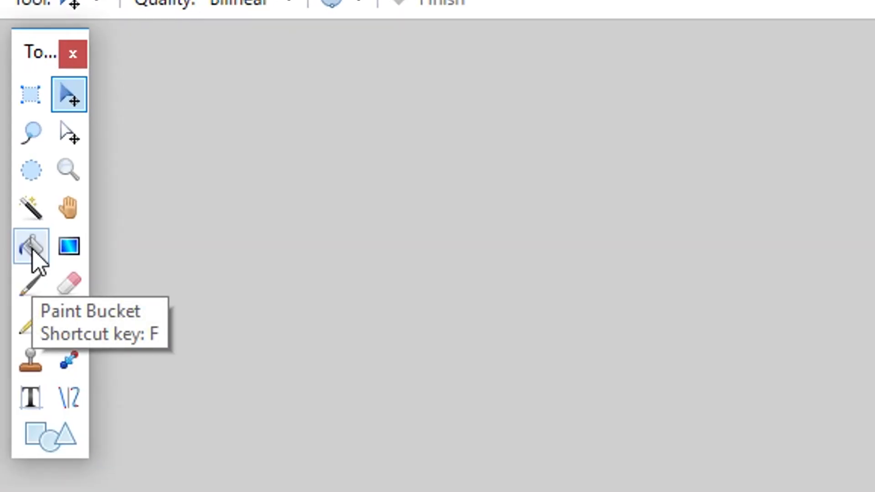
click(8, 116)
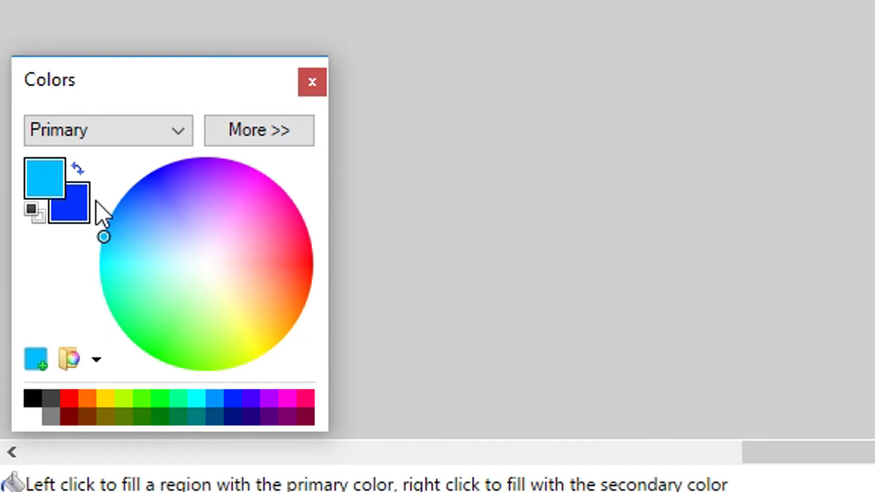
click(30, 401)
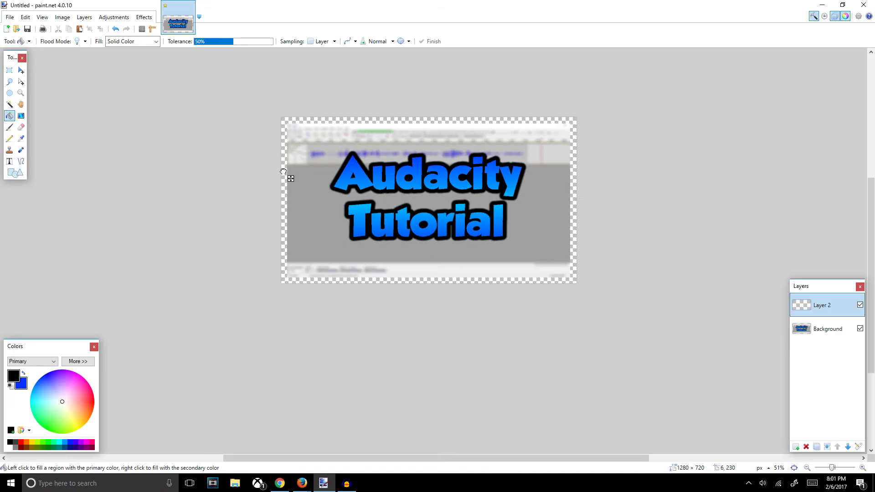
click(284, 171)
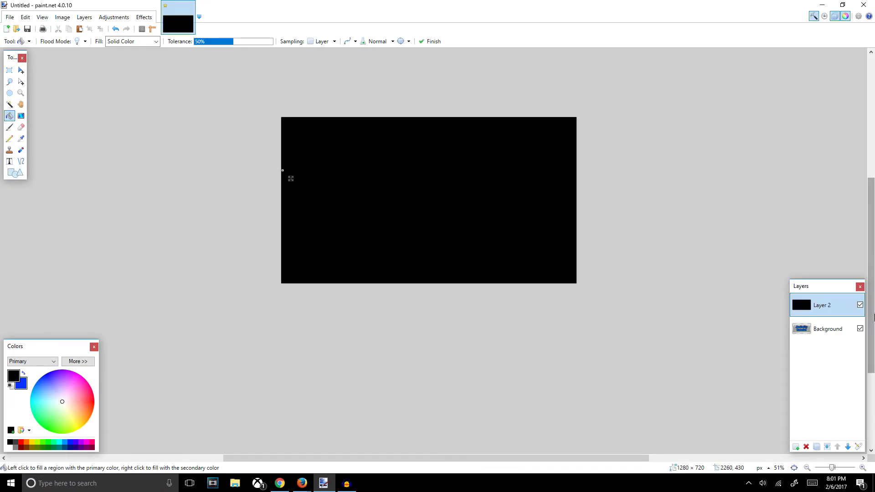